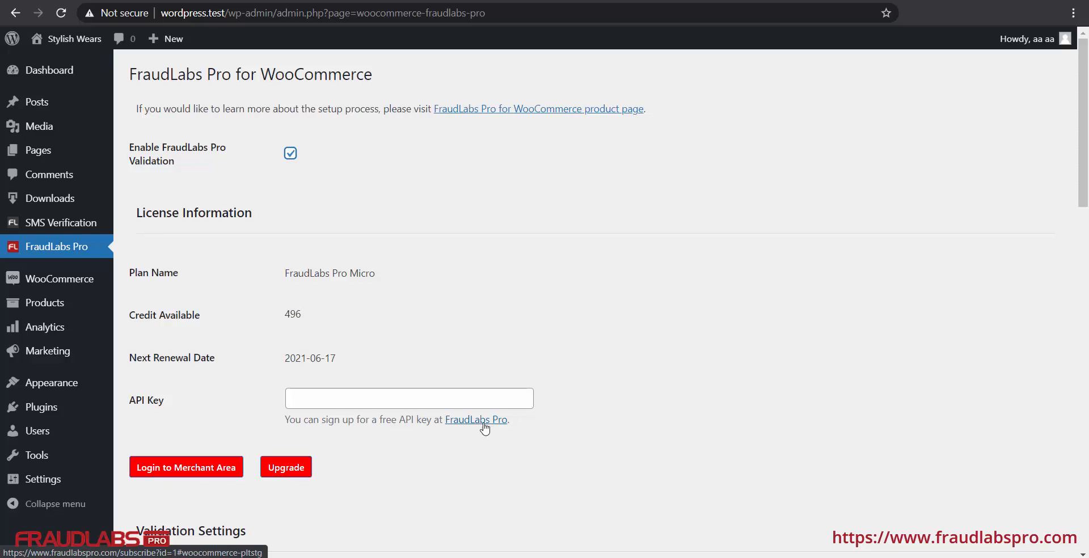
Step: Open the FraudLabs Pro merchant area from the plugin's settings page
{"action": "left_click", "coordinate": [191, 481]}
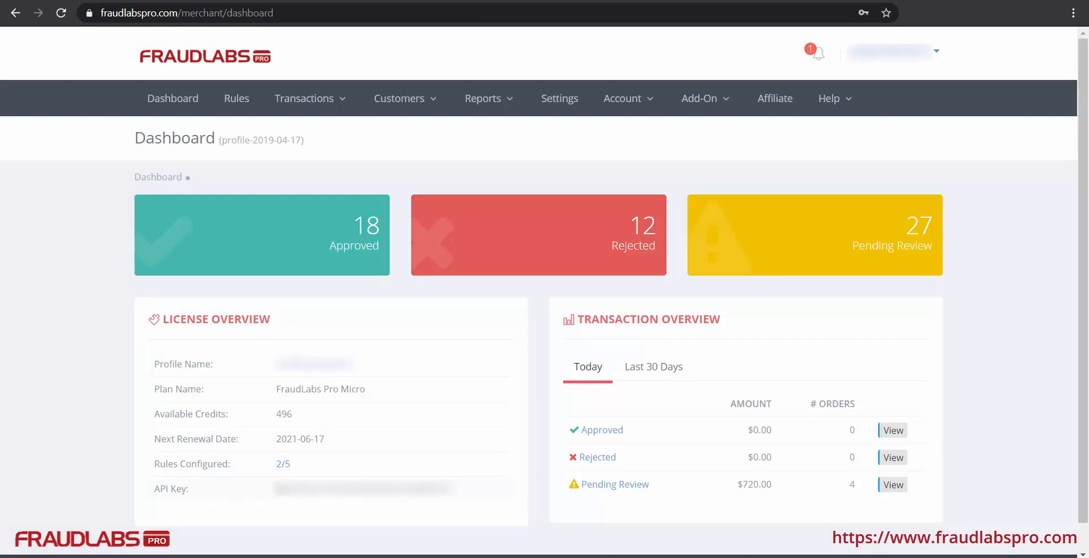
Step: Copy the API key from the License Overview and go back to the WordPress tab
{"action": "left_click_drag", "start_coordinate": [274, 488], "coordinate": [459, 499]}
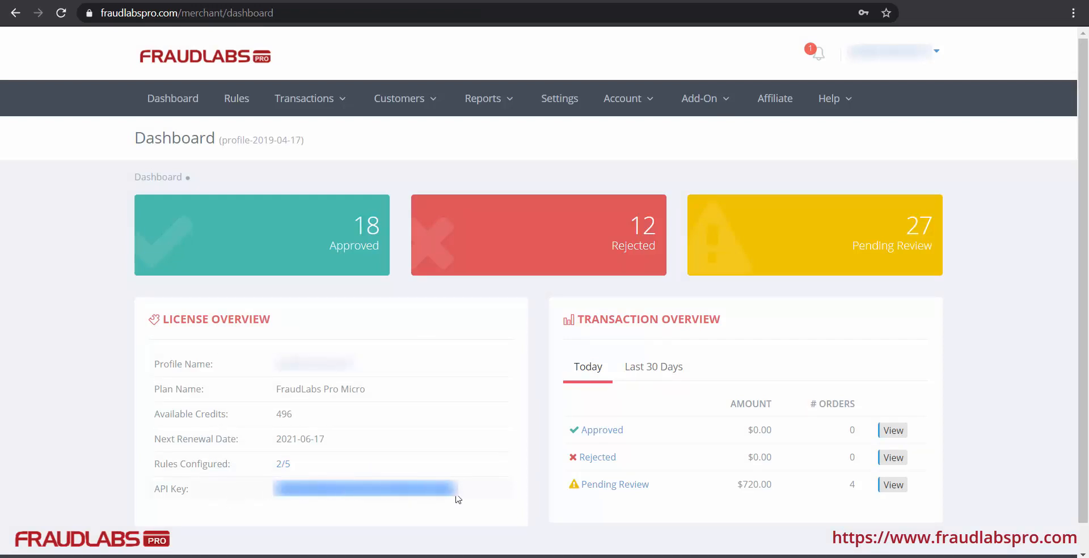
{"action": "right_click", "coordinate": [449, 494]}
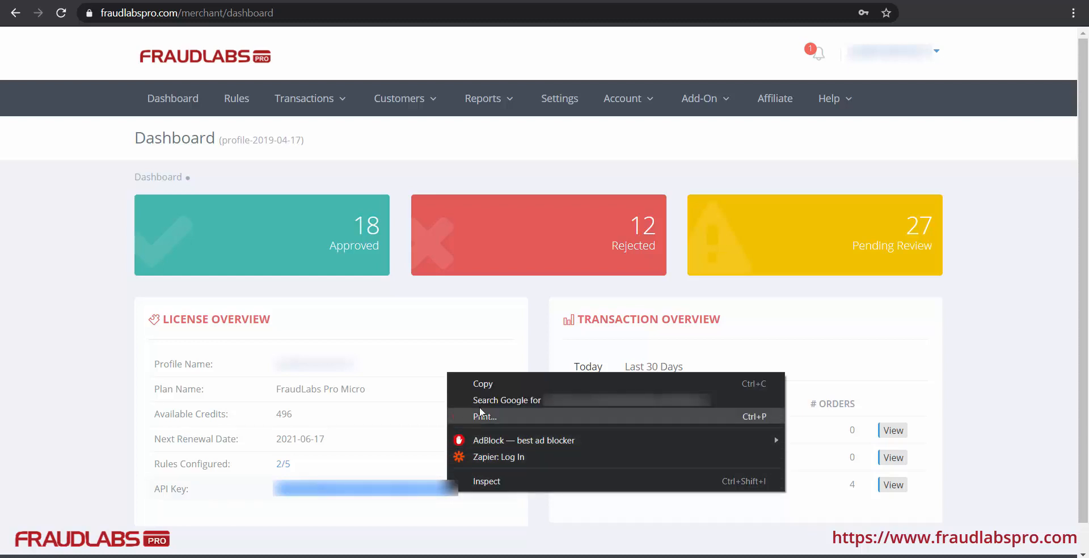
{"action": "left_click", "coordinate": [490, 385]}
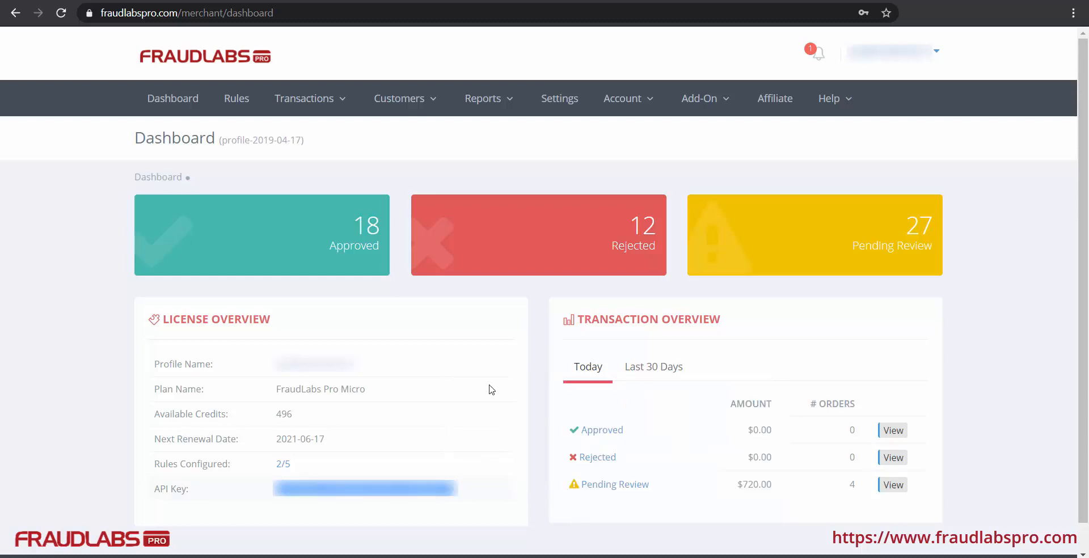
{"action": "left_click", "coordinate": [119, 1]}
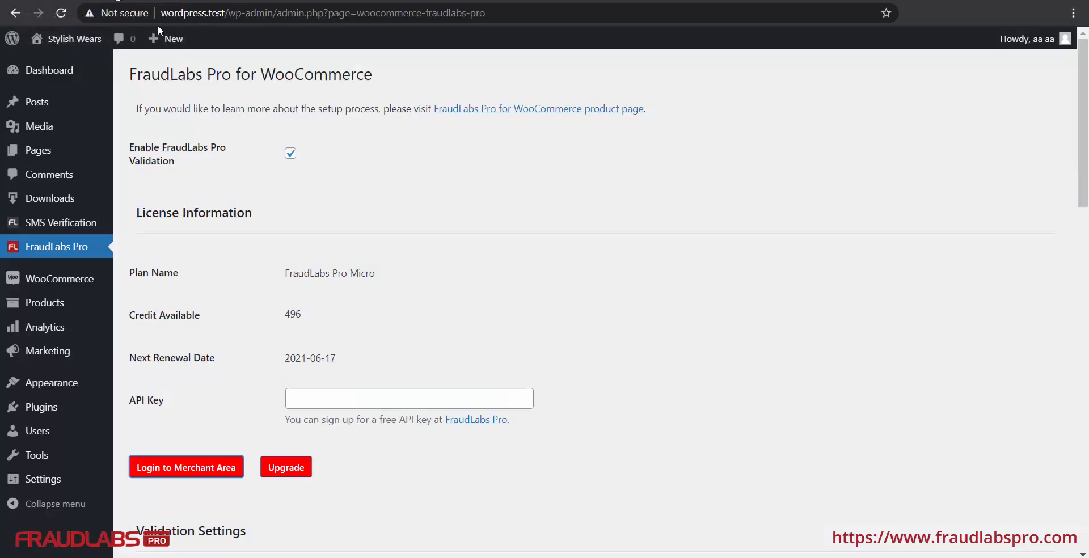
Step: Paste the API key into the API Key field and set Validate Order to After submit
{"action": "left_click", "coordinate": [313, 396]}
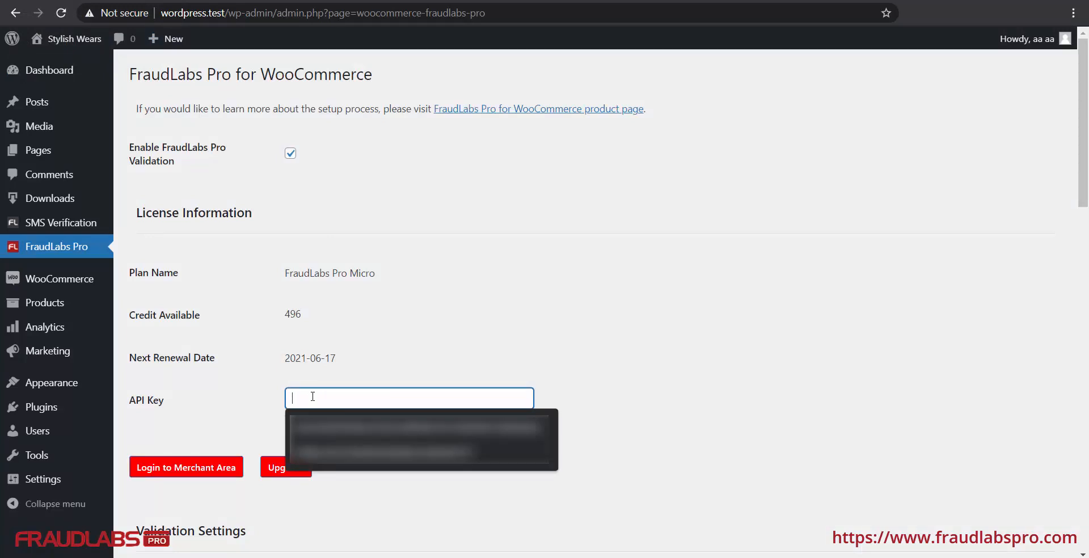
{"action": "right_click", "coordinate": [312, 396]}
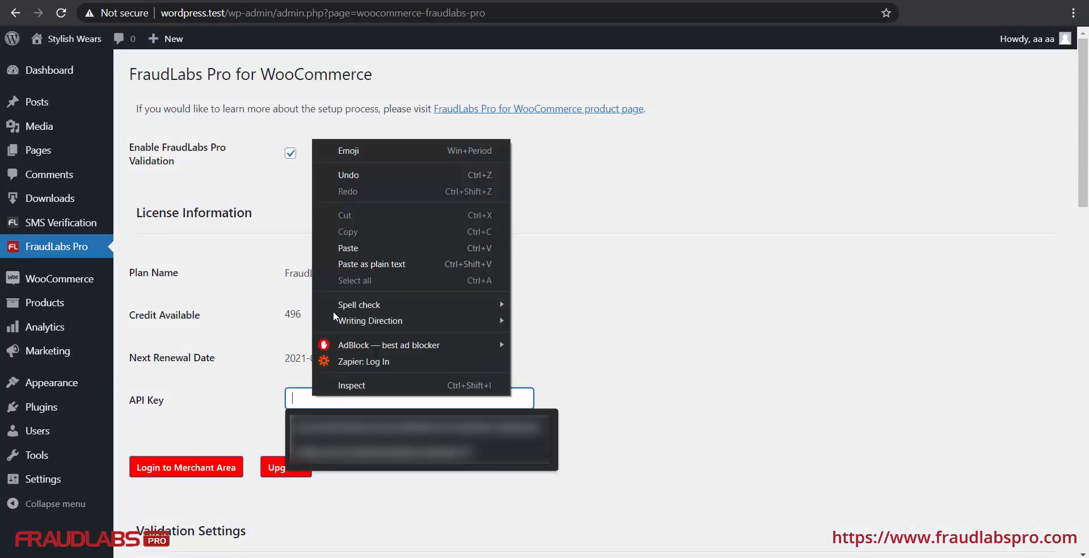
{"action": "left_click", "coordinate": [387, 248]}
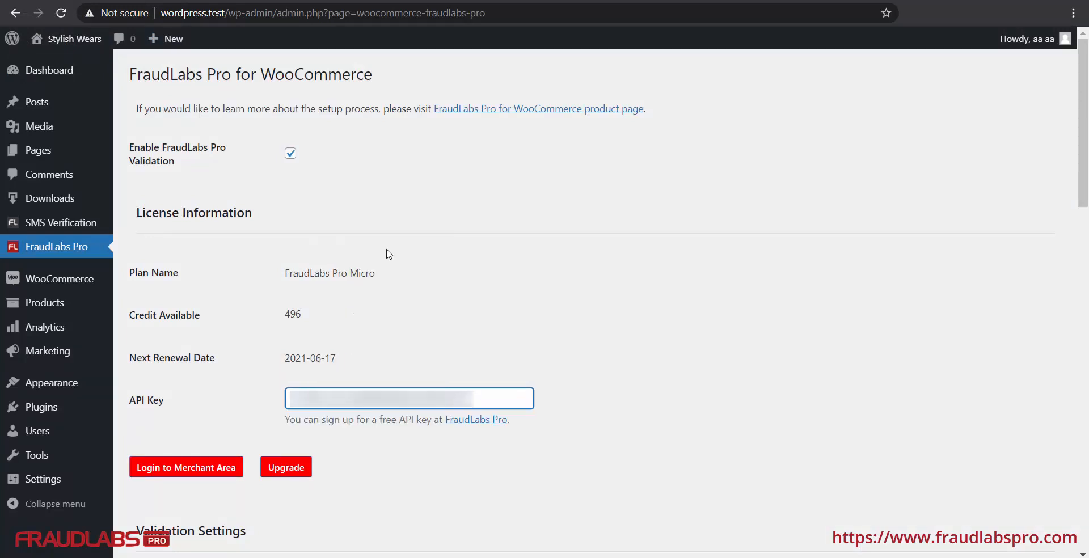
{"action": "scroll", "coordinate": [390, 253], "scroll_direction": "down", "scroll_amount": 6}
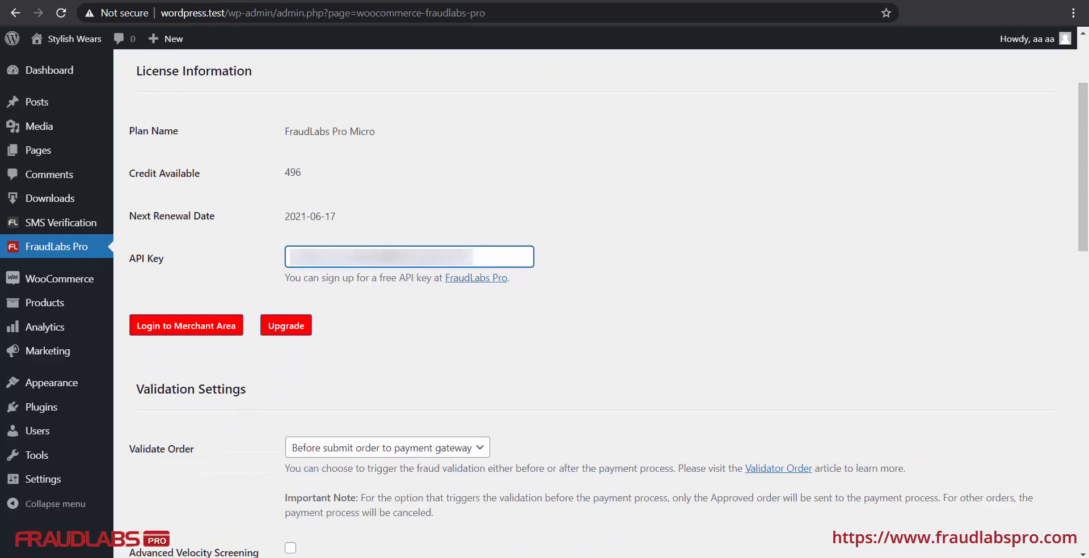
{"action": "scroll", "coordinate": [388, 253], "scroll_direction": "down", "scroll_amount": 1}
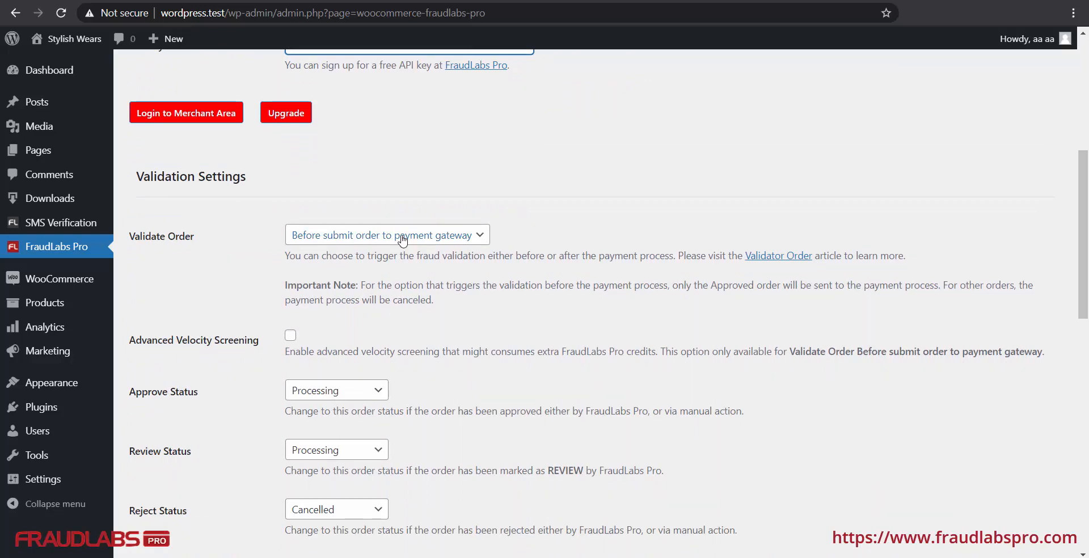
{"action": "left_click", "coordinate": [402, 241]}
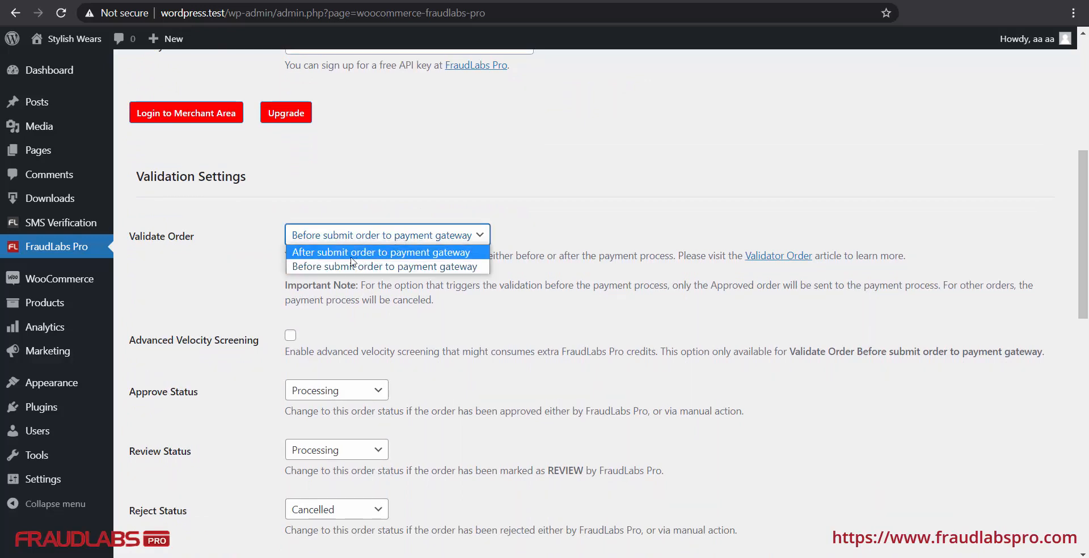
{"action": "left_click", "coordinate": [404, 252]}
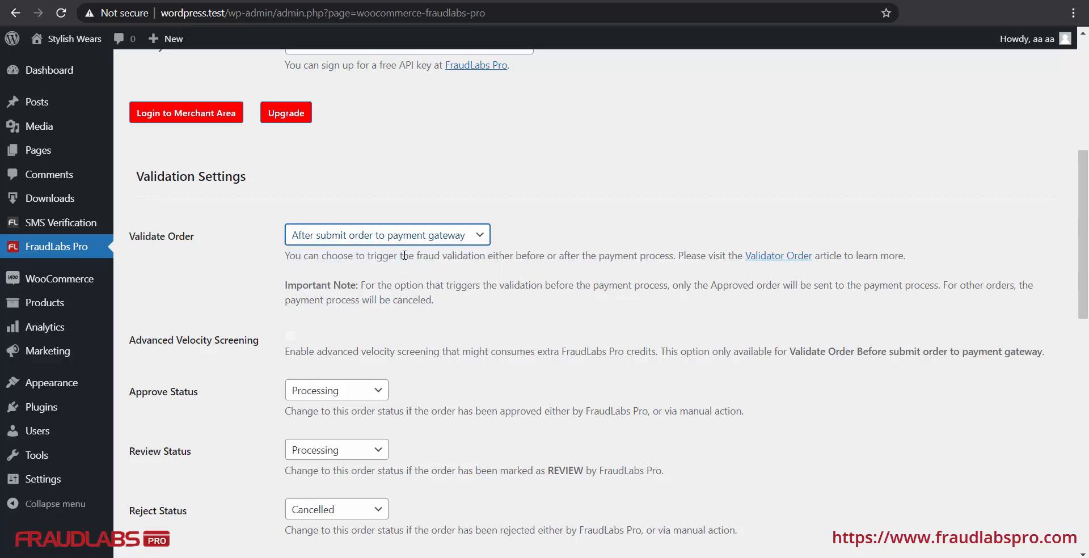
Step: Set Review Status to On hold and save the FraudLabs Pro settings
{"action": "scroll", "coordinate": [405, 255], "scroll_direction": "down", "scroll_amount": 1}
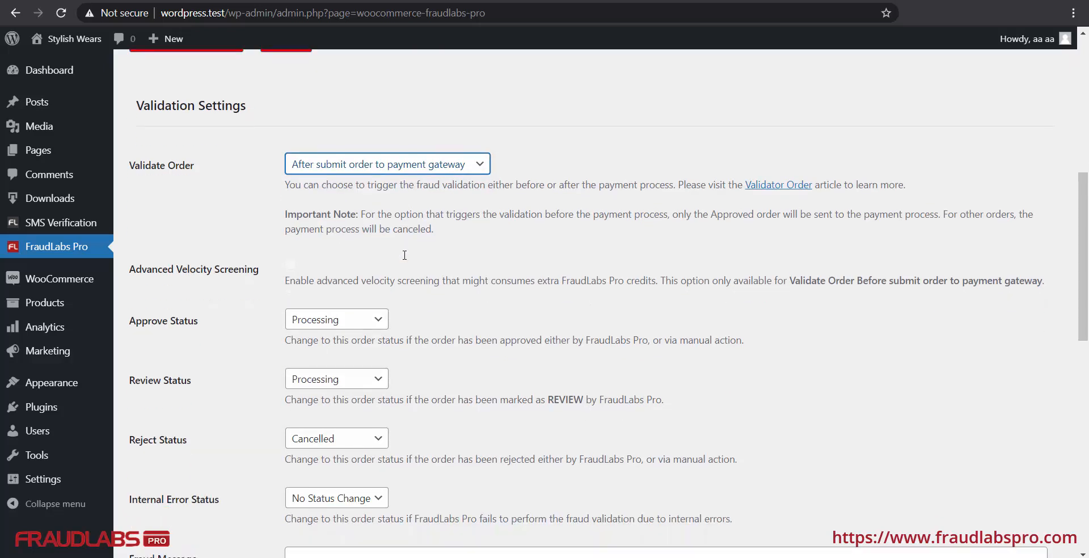
{"action": "scroll", "coordinate": [405, 253], "scroll_direction": "down", "scroll_amount": 3}
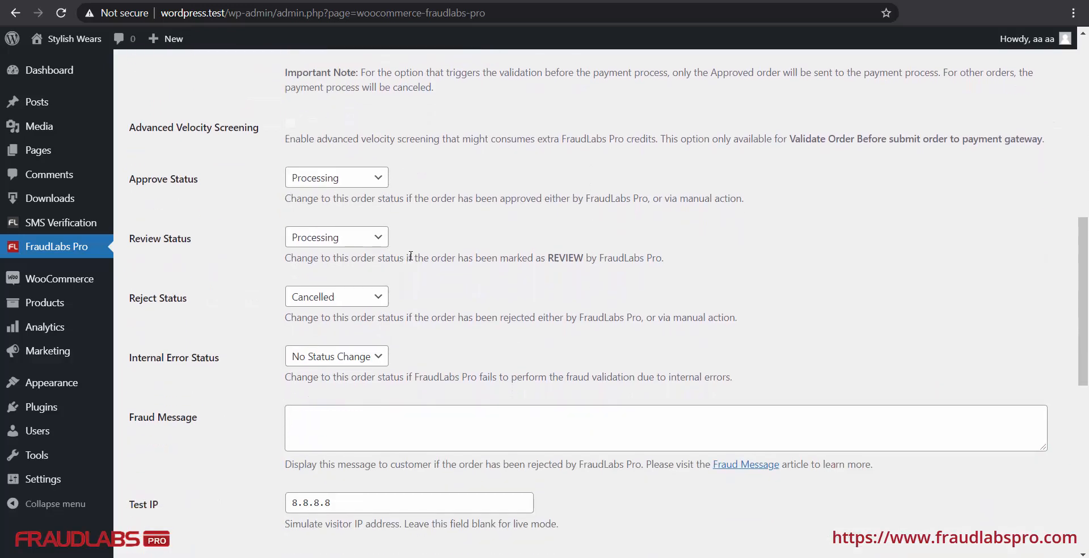
{"action": "left_click", "coordinate": [313, 244]}
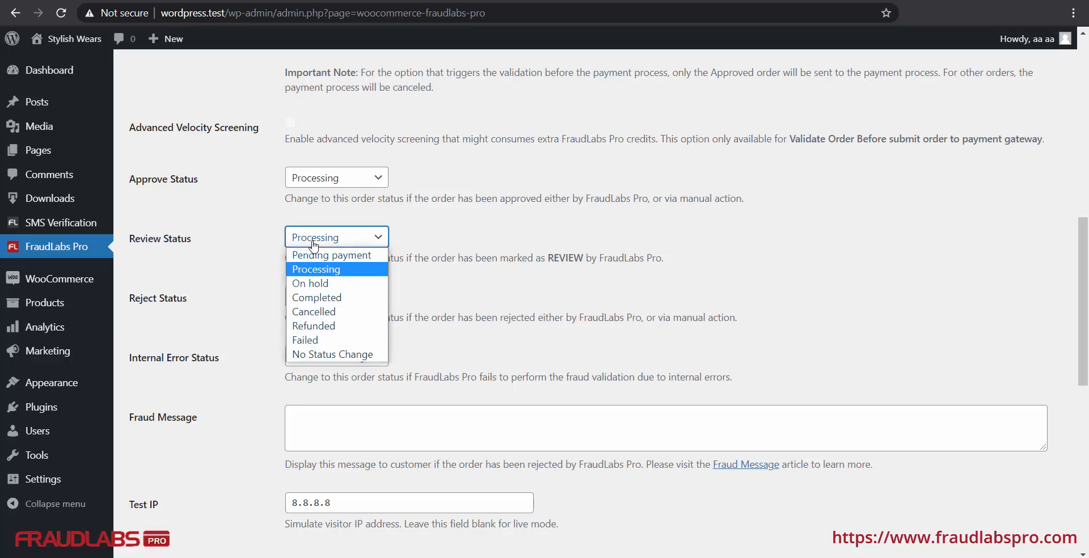
{"action": "left_click", "coordinate": [322, 287]}
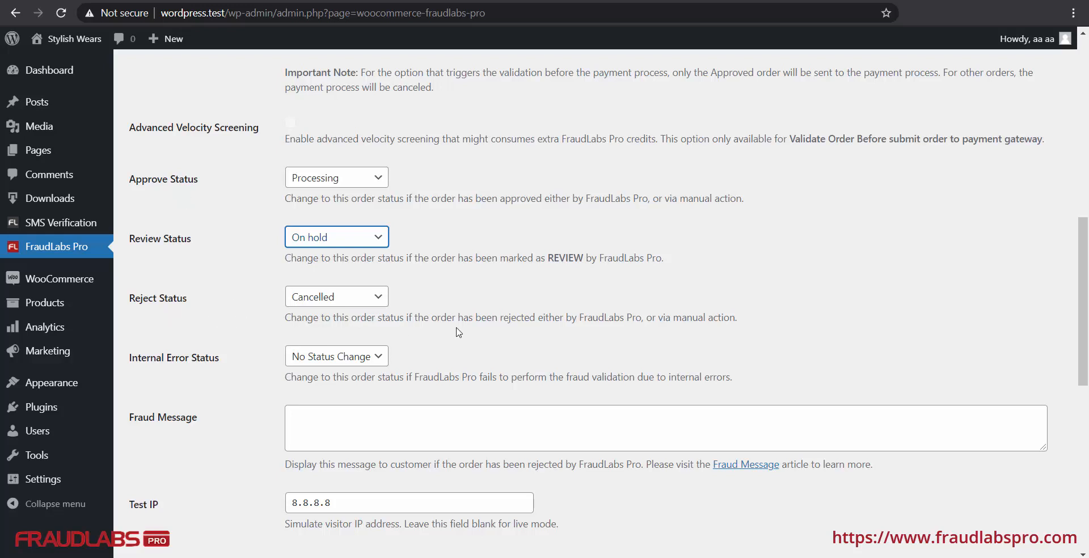
{"action": "scroll", "coordinate": [459, 331], "scroll_direction": "down", "scroll_amount": 5}
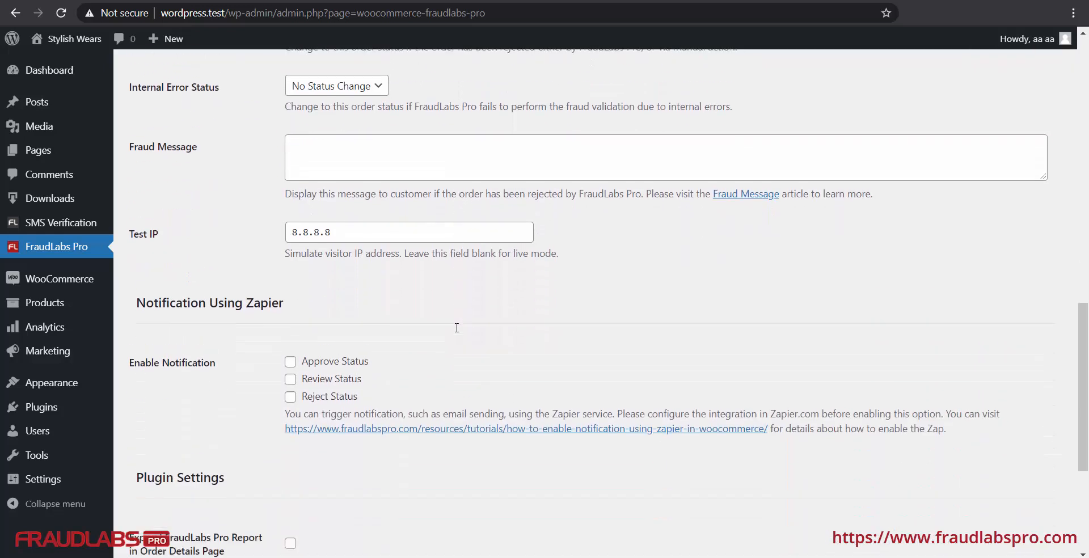
{"action": "scroll", "coordinate": [458, 332], "scroll_direction": "down", "scroll_amount": 4}
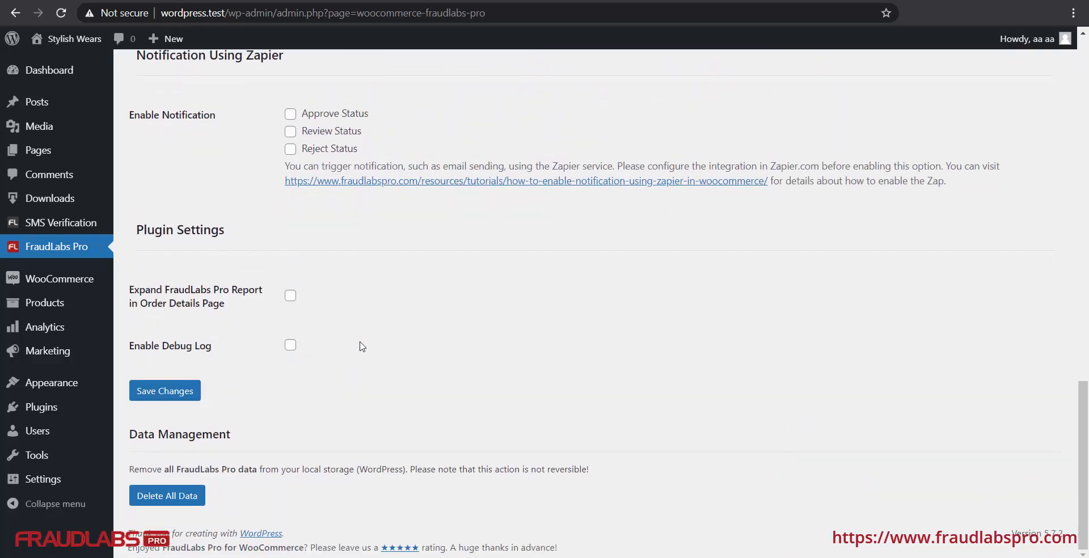
{"action": "left_click", "coordinate": [168, 401]}
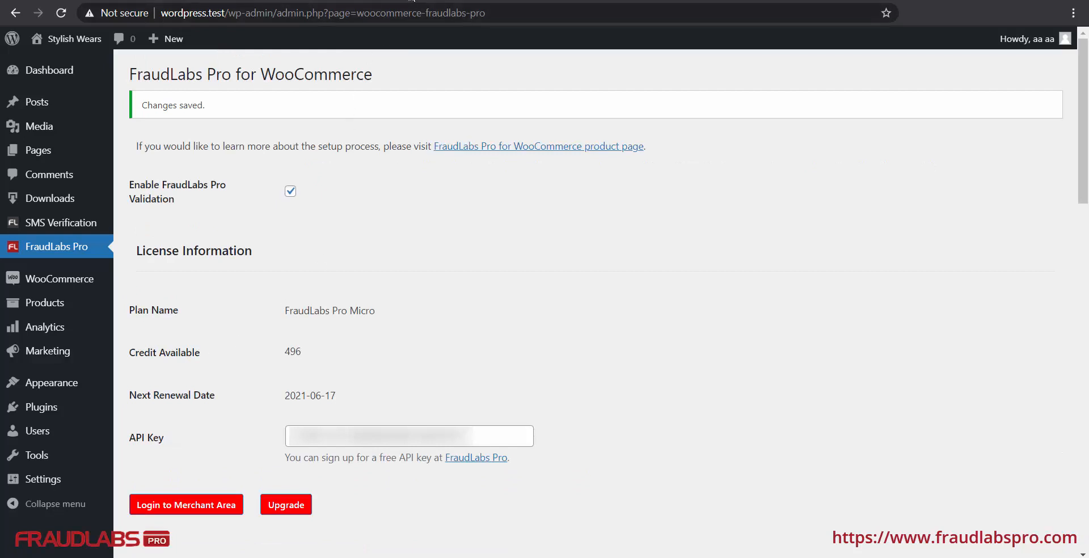
{"action": "left_click", "coordinate": [411, 0]}
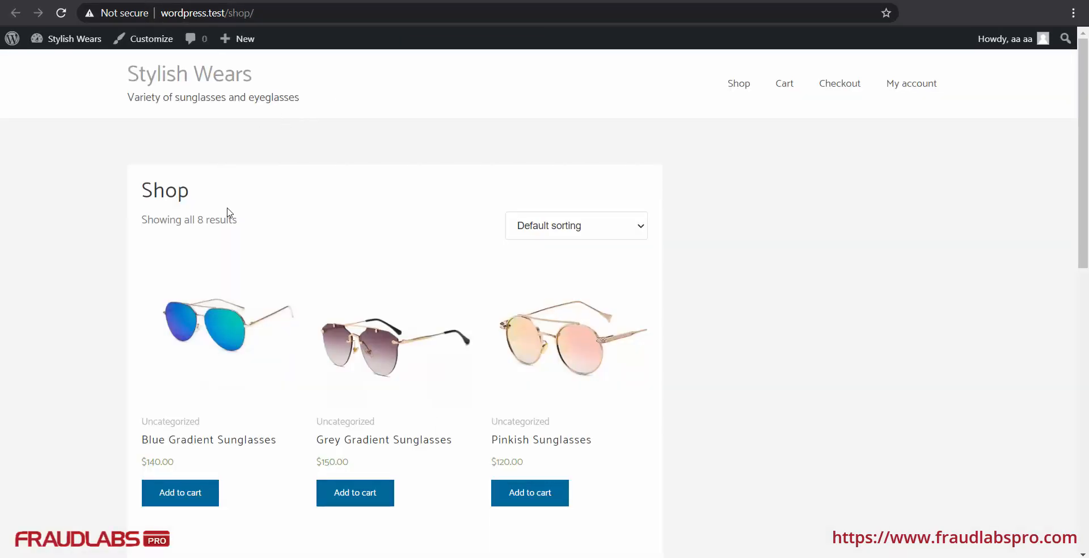
Step: Add the Blue Gradient Sunglasses to the cart and proceed to checkout
{"action": "left_click", "coordinate": [195, 504]}
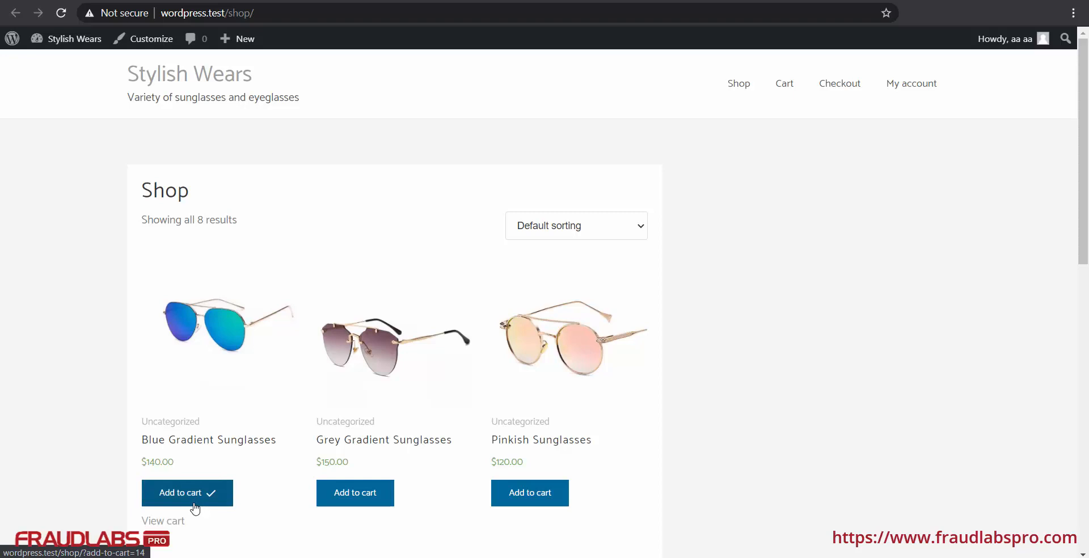
{"action": "scroll", "coordinate": [194, 508], "scroll_direction": "down", "scroll_amount": 1}
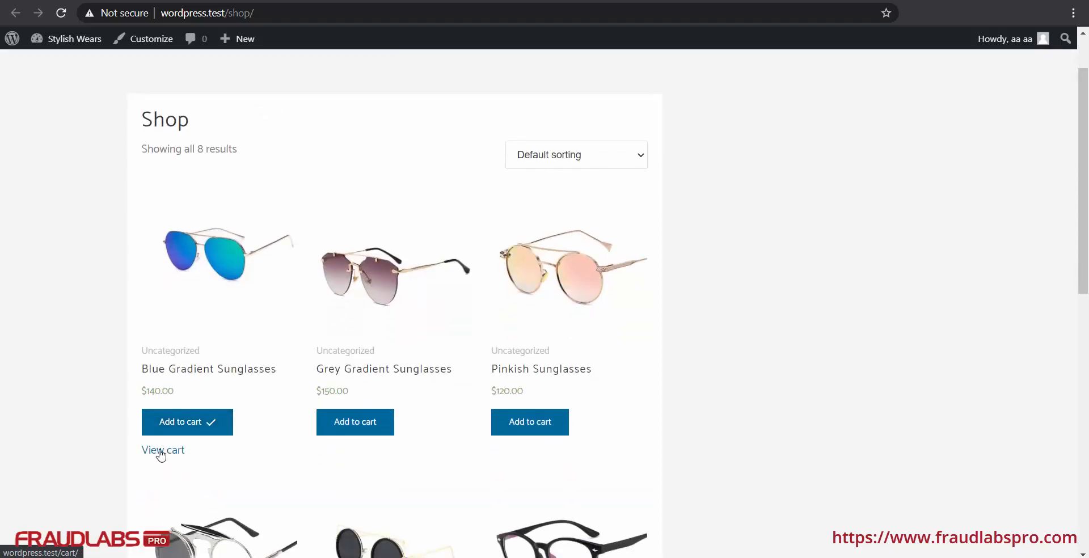
{"action": "left_click", "coordinate": [171, 454]}
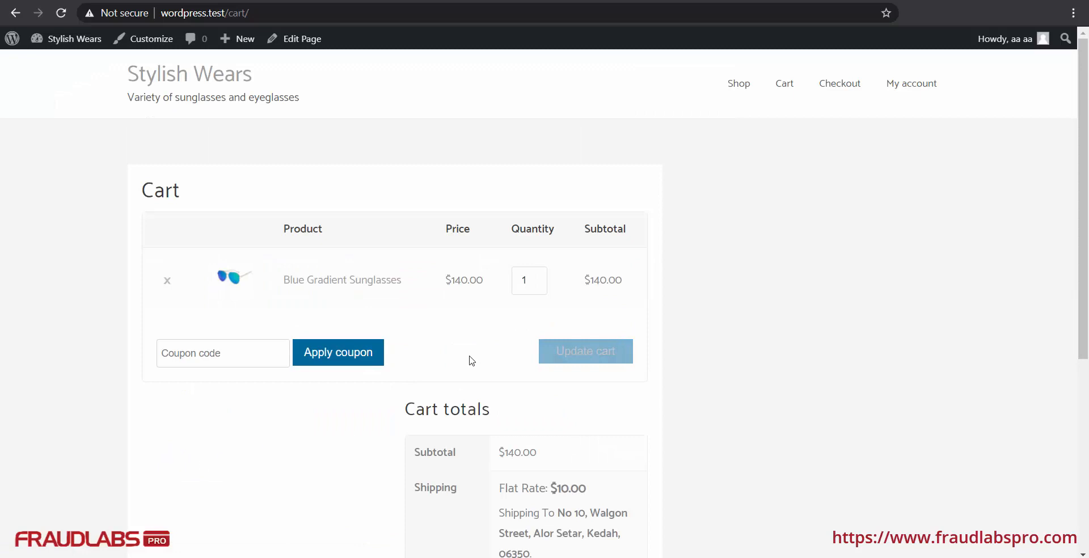
{"action": "scroll", "coordinate": [470, 360], "scroll_direction": "down", "scroll_amount": 3}
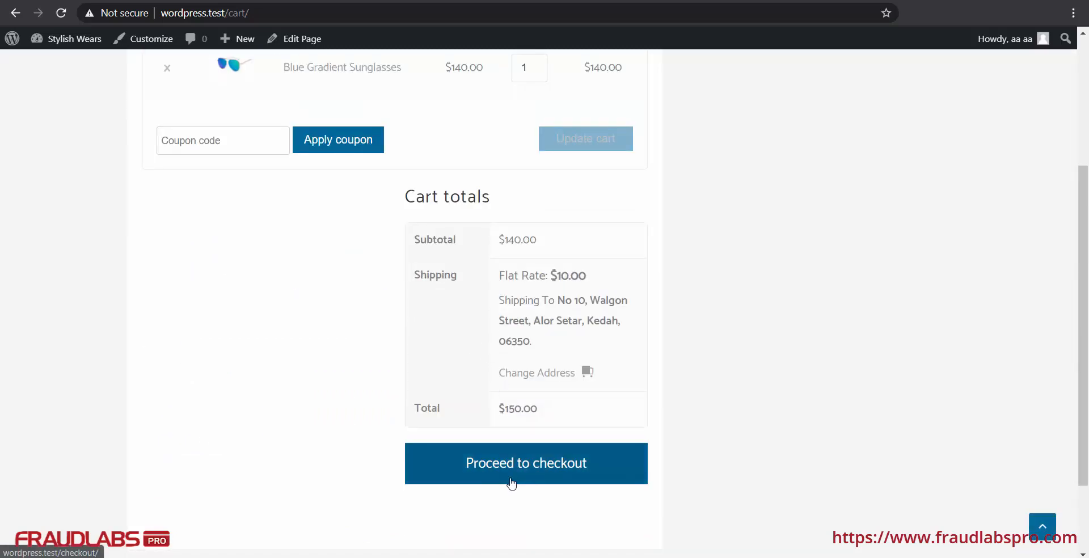
{"action": "left_click", "coordinate": [535, 479]}
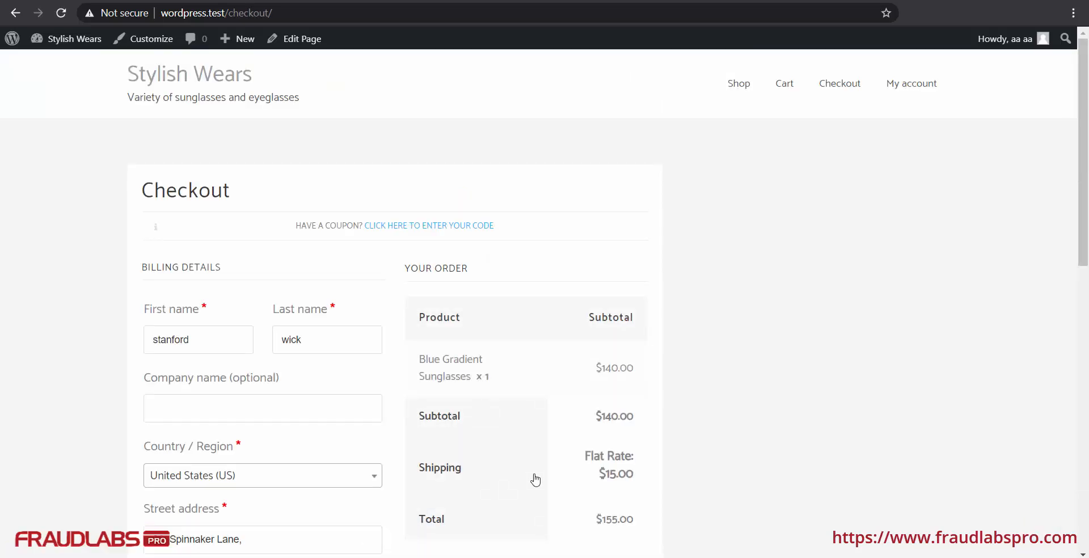
Step: Enable shipping to a different address and enter the customer's shipping first and last name
{"action": "scroll", "coordinate": [535, 479], "scroll_direction": "down", "scroll_amount": 2}
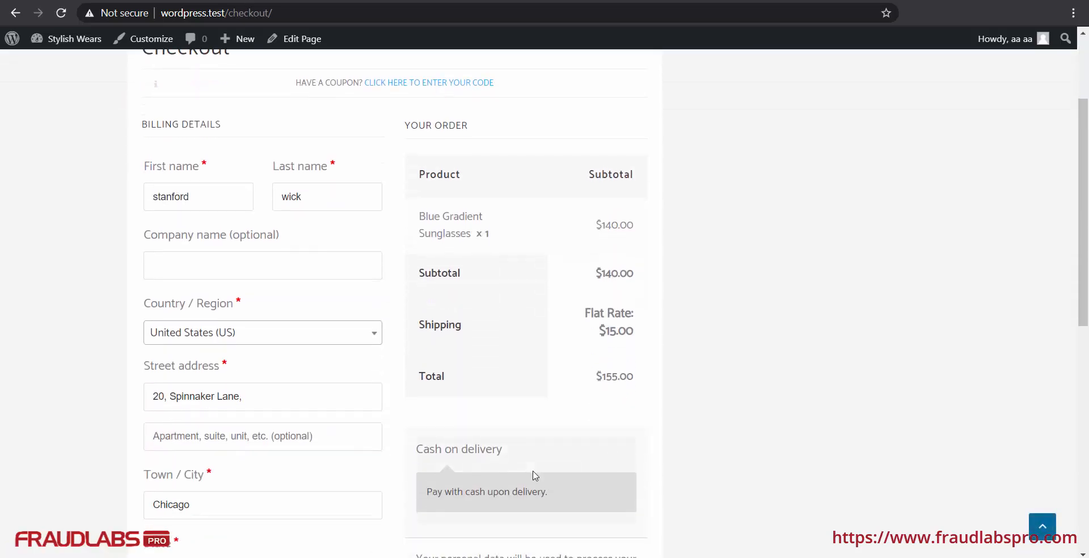
{"action": "scroll", "coordinate": [535, 475], "scroll_direction": "down", "scroll_amount": 5}
{"action": "scroll", "coordinate": [535, 476], "scroll_direction": "down", "scroll_amount": 4}
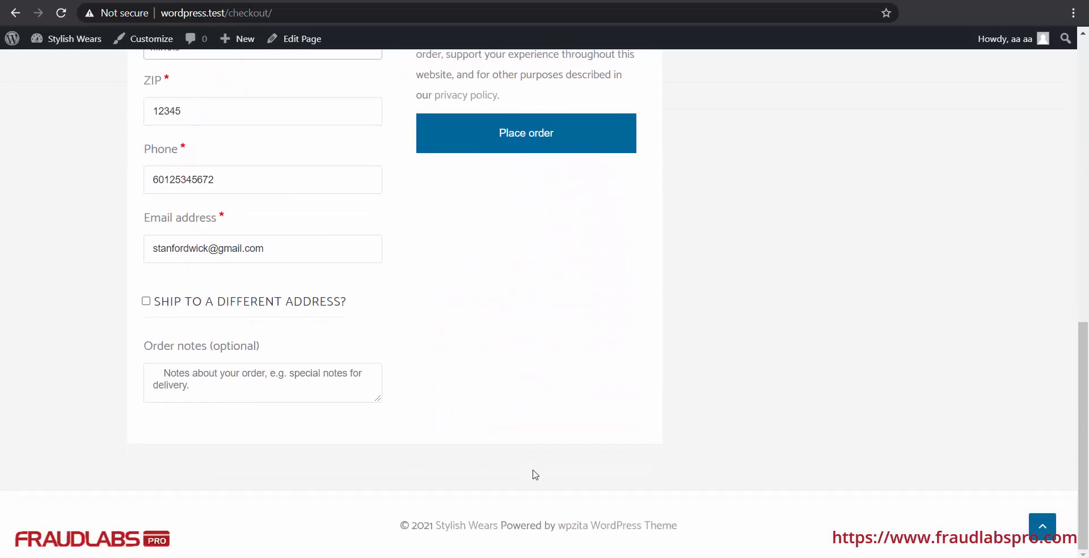
{"action": "left_click", "coordinate": [146, 301]}
{"action": "key", "text": "Tab"}
{"action": "type", "text": "s"}
{"action": "scroll", "coordinate": [142, 309], "scroll_direction": "down", "scroll_amount": 1}
{"action": "type", "text": "tanford"}
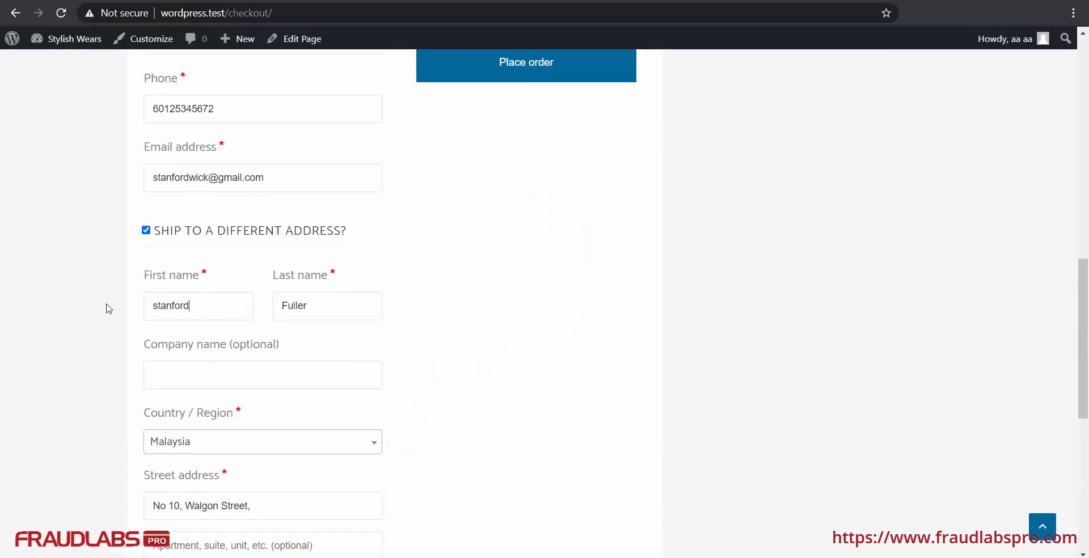
{"action": "key", "text": "Tab"}
{"action": "type", "text": "wick"}
Step: Place the $150.00 cash-on-delivery test order
{"action": "scroll", "coordinate": [380, 363], "scroll_direction": "down", "scroll_amount": 5}
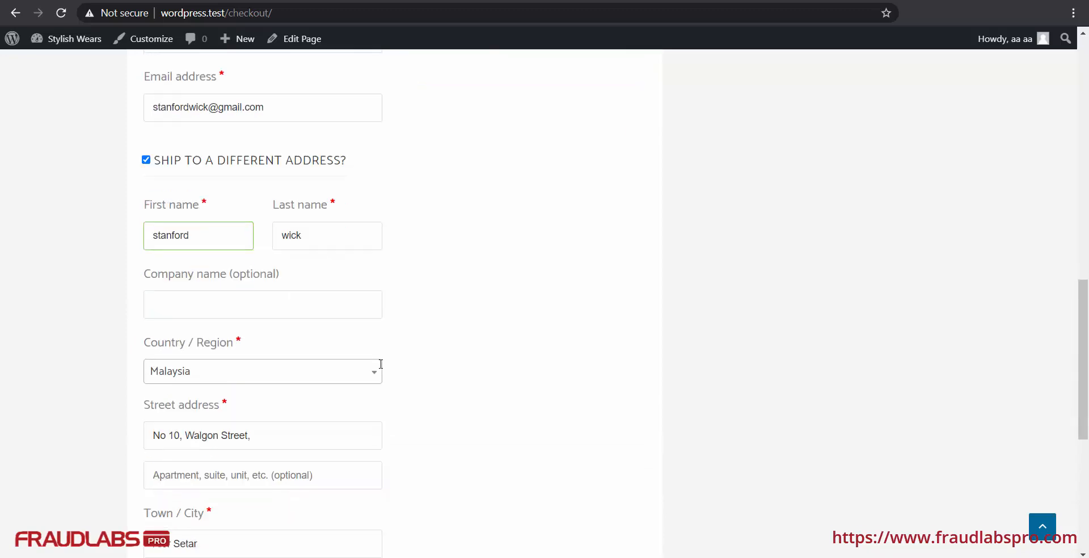
{"action": "scroll", "coordinate": [381, 369], "scroll_direction": "up", "scroll_amount": 5}
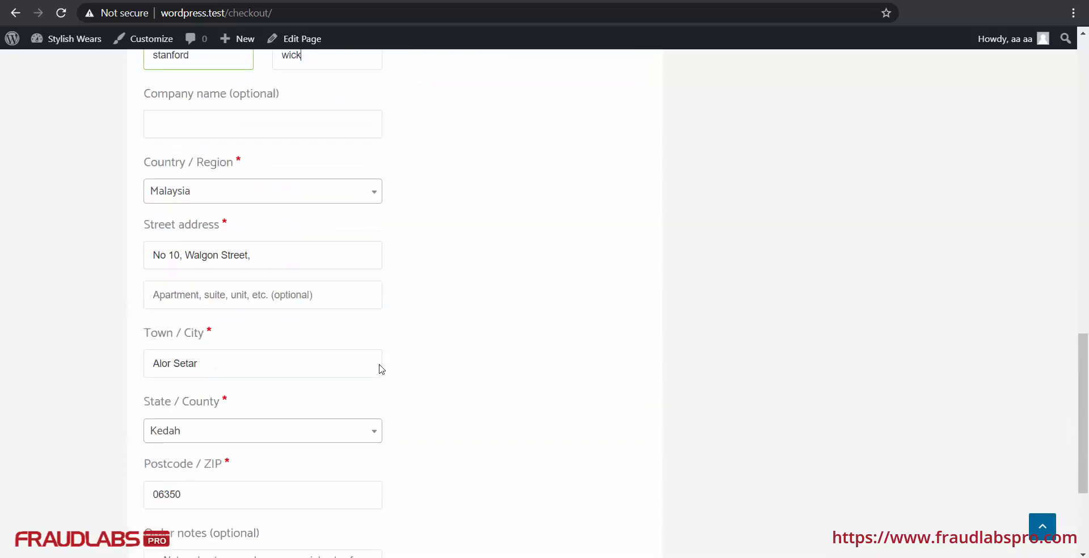
{"action": "scroll", "coordinate": [380, 370], "scroll_direction": "up", "scroll_amount": 4}
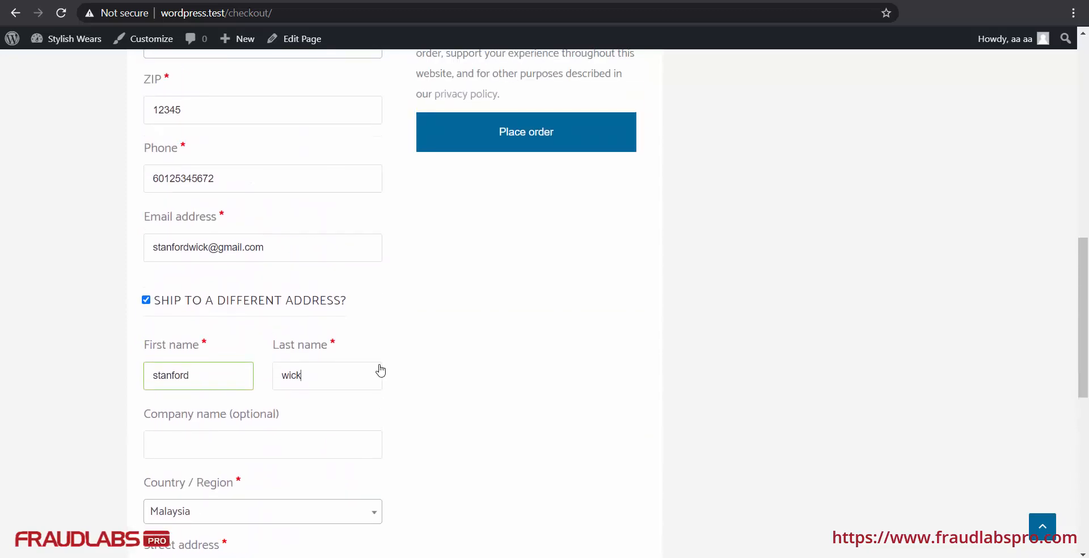
{"action": "scroll", "coordinate": [384, 370], "scroll_direction": "up", "scroll_amount": 4}
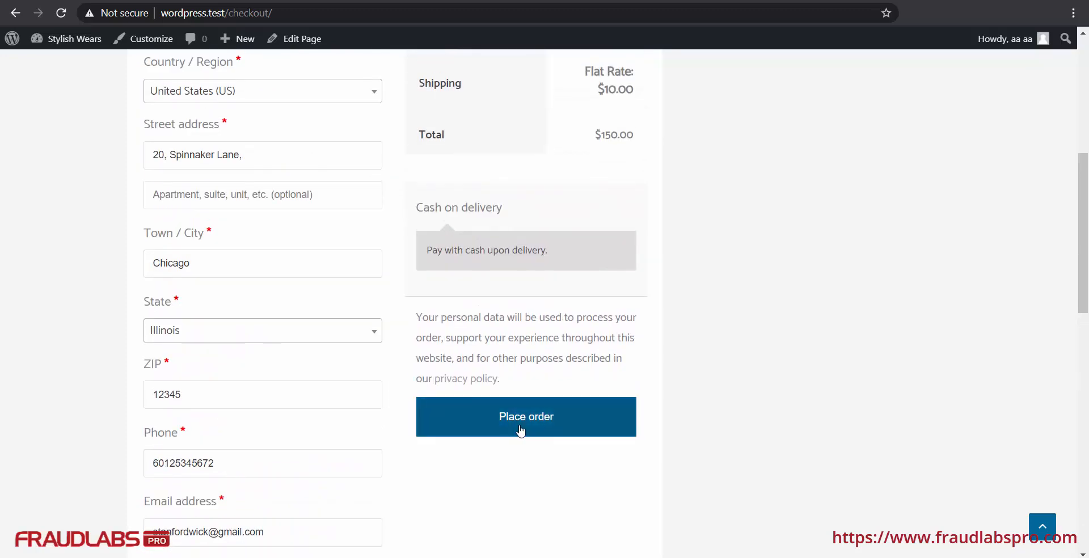
{"action": "left_click", "coordinate": [549, 432]}
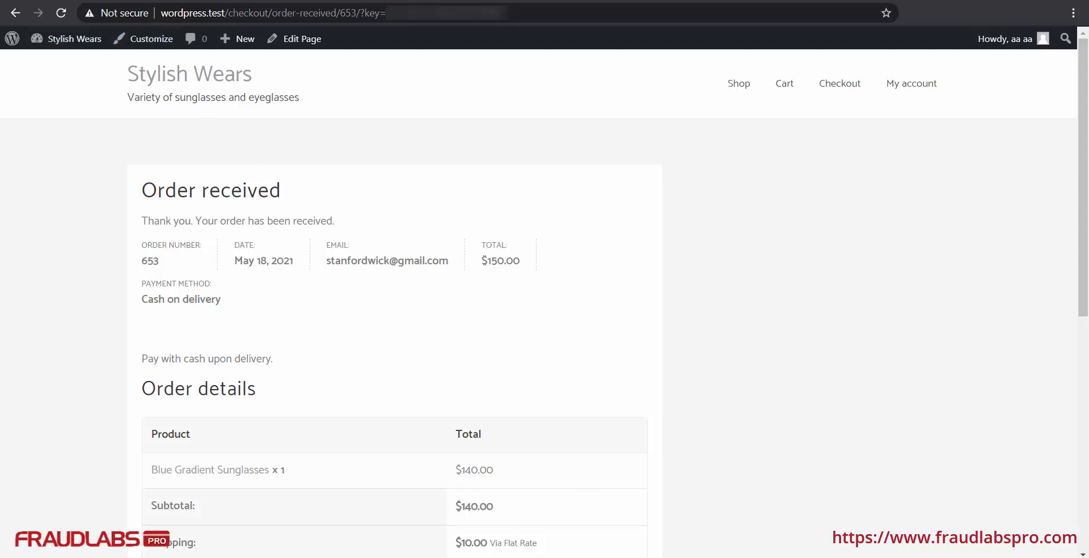
{"action": "left_click", "coordinate": [80, 1]}
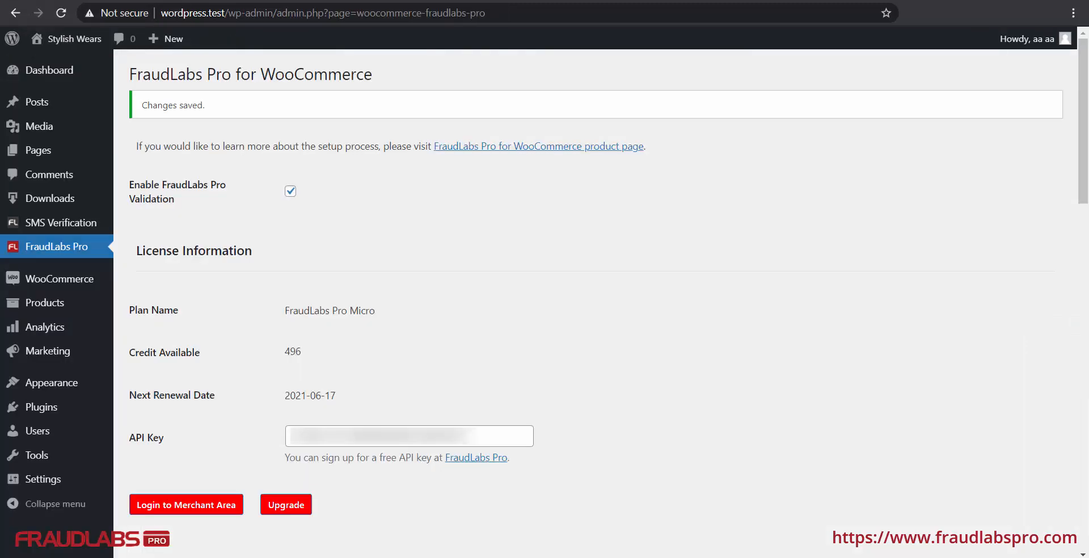
Step: Open WooCommerce Orders and select the new $150.00 on-hold order with risk score 81
{"action": "mouse_move", "coordinate": [56, 283]}
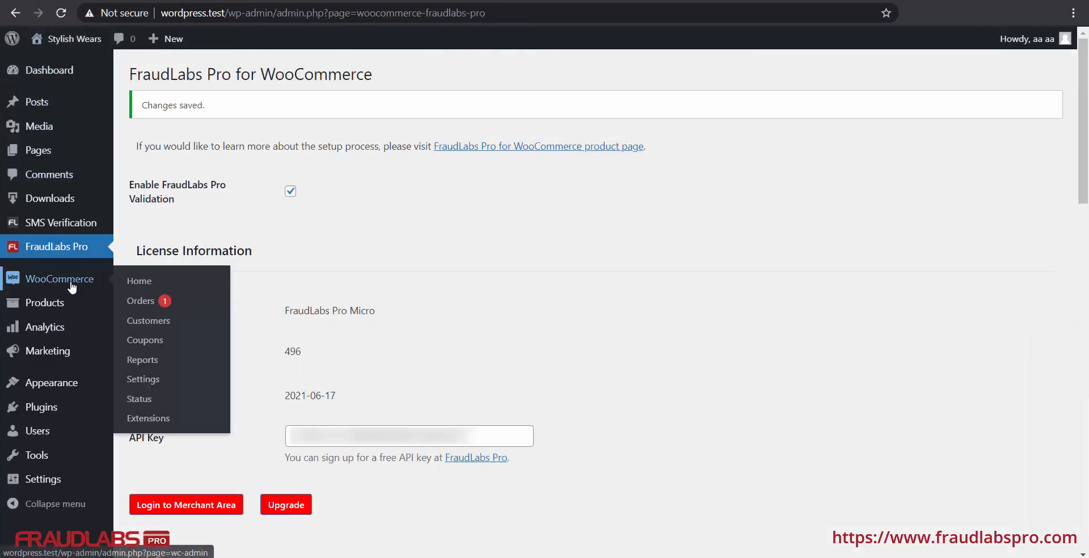
{"action": "left_click", "coordinate": [141, 301]}
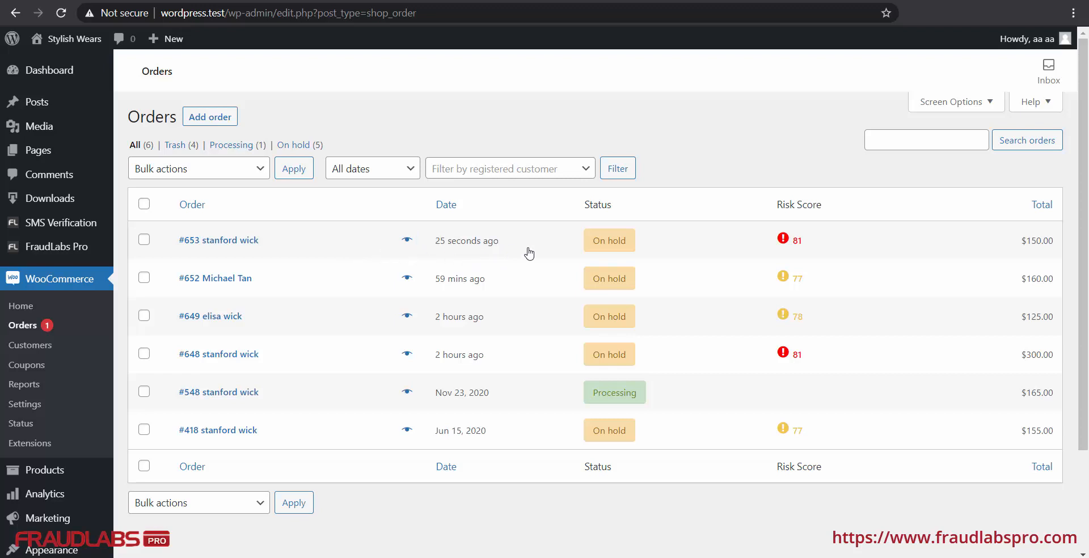
{"action": "mouse_move", "coordinate": [618, 250]}
{"action": "left_click", "coordinate": [230, 242]}
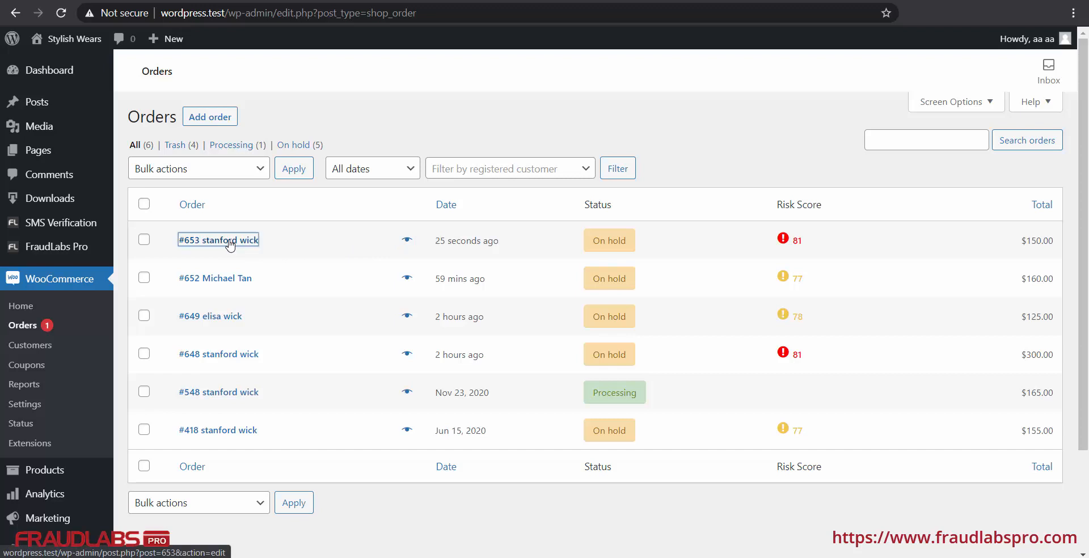
Step: Expand FraudLabs Pro Details to show score 81, REVIEW status and IP location checks
{"action": "scroll", "coordinate": [322, 276], "scroll_direction": "down", "scroll_amount": 3}
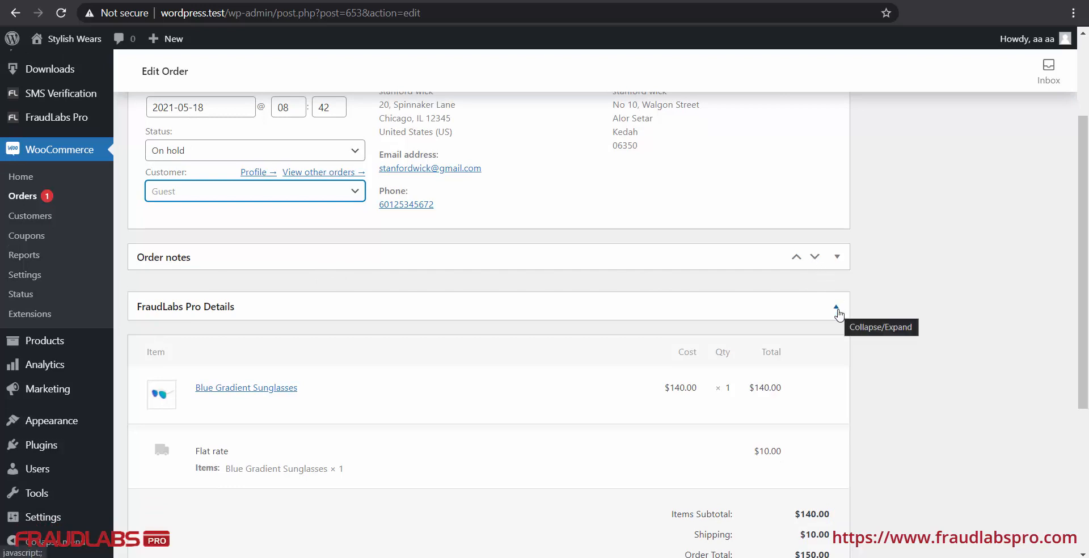
{"action": "left_click", "coordinate": [837, 310]}
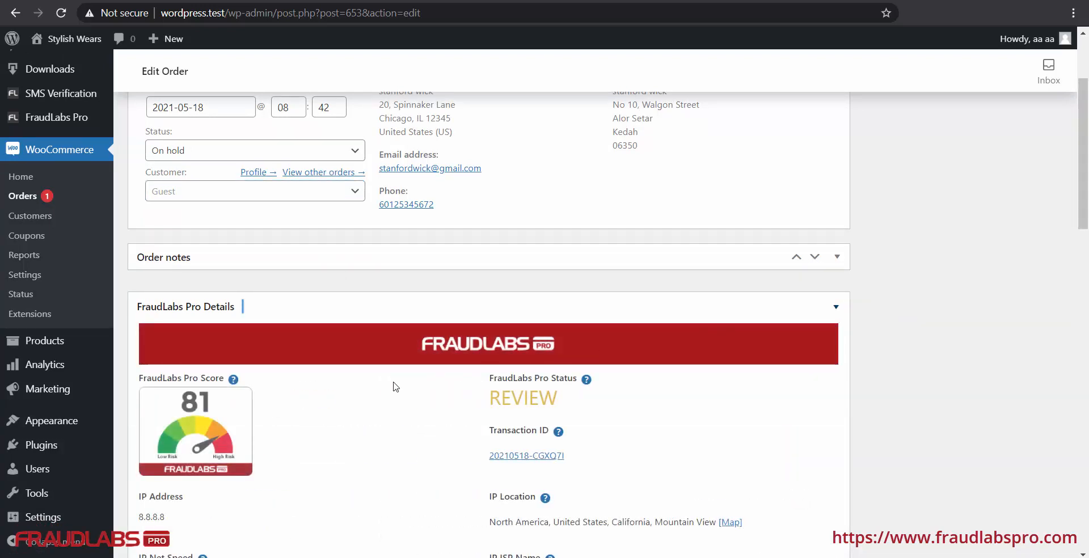
{"action": "scroll", "coordinate": [274, 323], "scroll_direction": "down", "scroll_amount": 3}
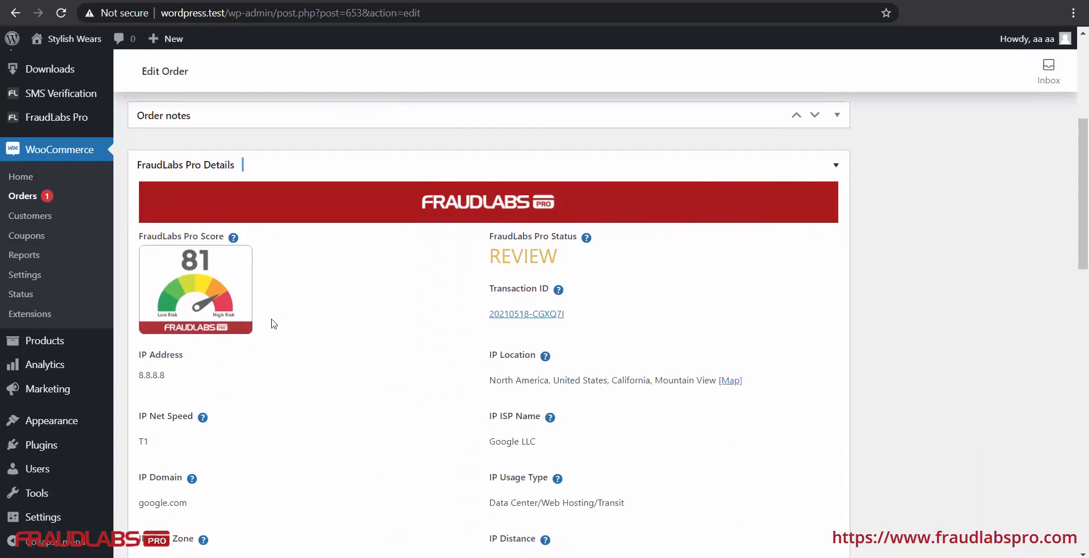
{"action": "scroll", "coordinate": [273, 324], "scroll_direction": "down", "scroll_amount": 5}
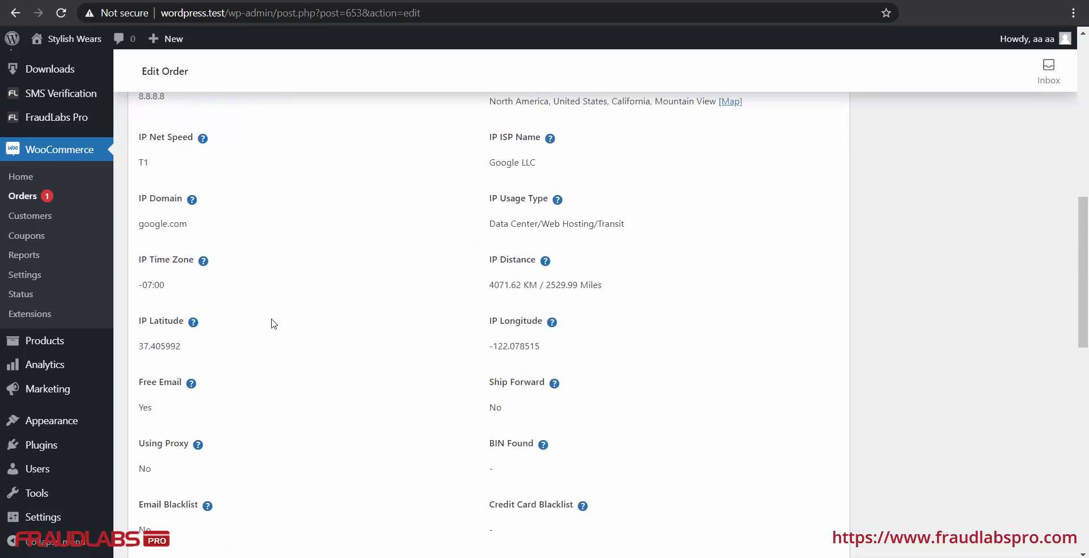
{"action": "scroll", "coordinate": [273, 323], "scroll_direction": "down", "scroll_amount": 4}
{"action": "scroll", "coordinate": [274, 323], "scroll_direction": "up", "scroll_amount": 4}
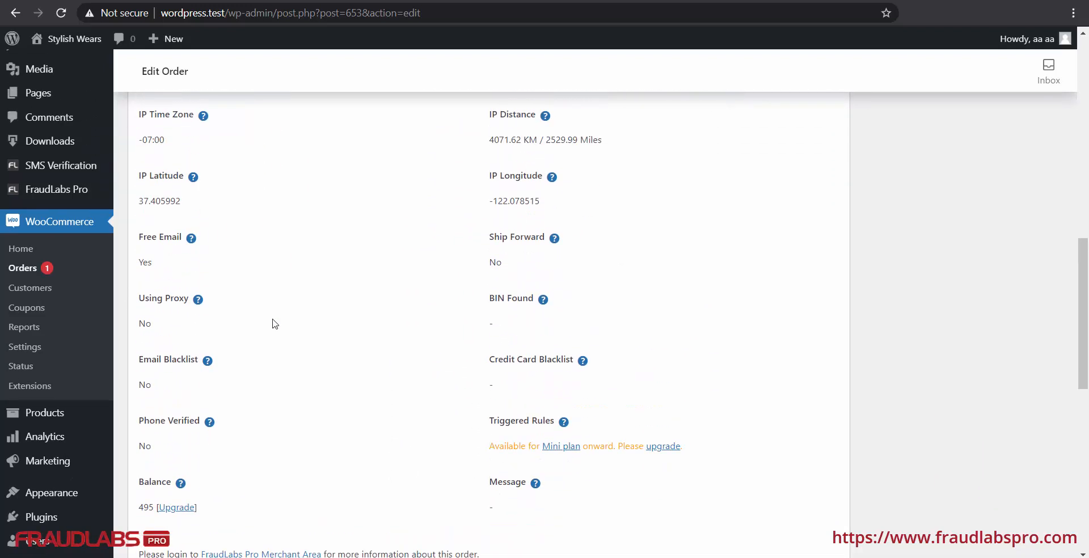
{"action": "scroll", "coordinate": [275, 323], "scroll_direction": "up", "scroll_amount": 5}
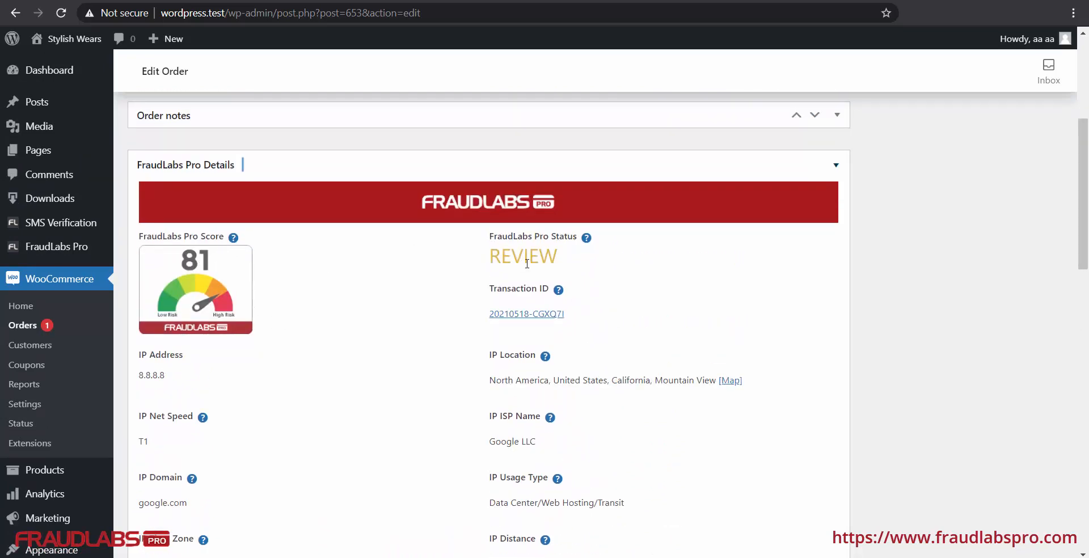
Step: View the order's Transaction Details, flagged for manual review as fraud score exceeds 75
{"action": "left_click", "coordinate": [530, 318]}
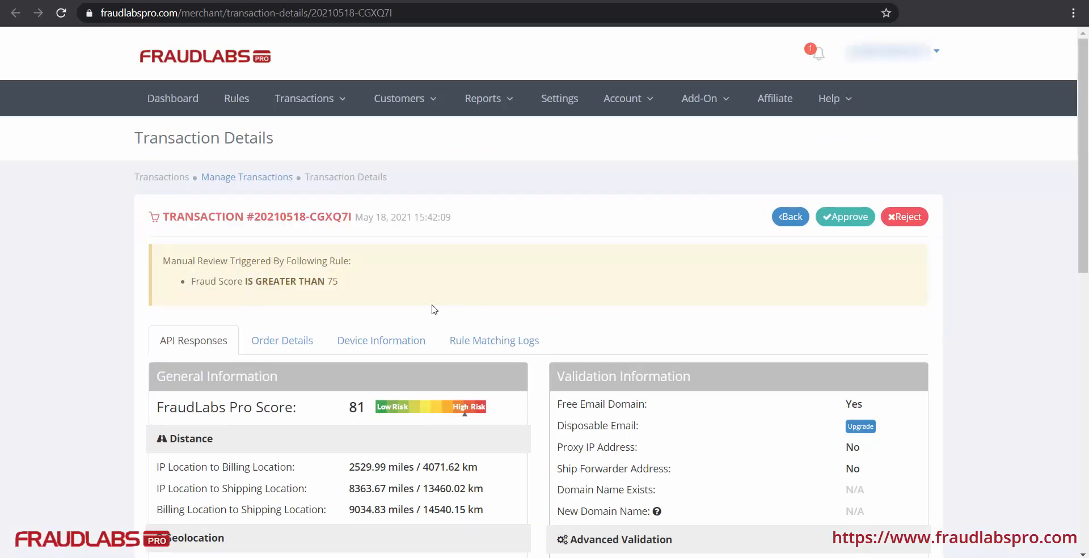
{"action": "scroll", "coordinate": [464, 293], "scroll_direction": "down", "scroll_amount": 6}
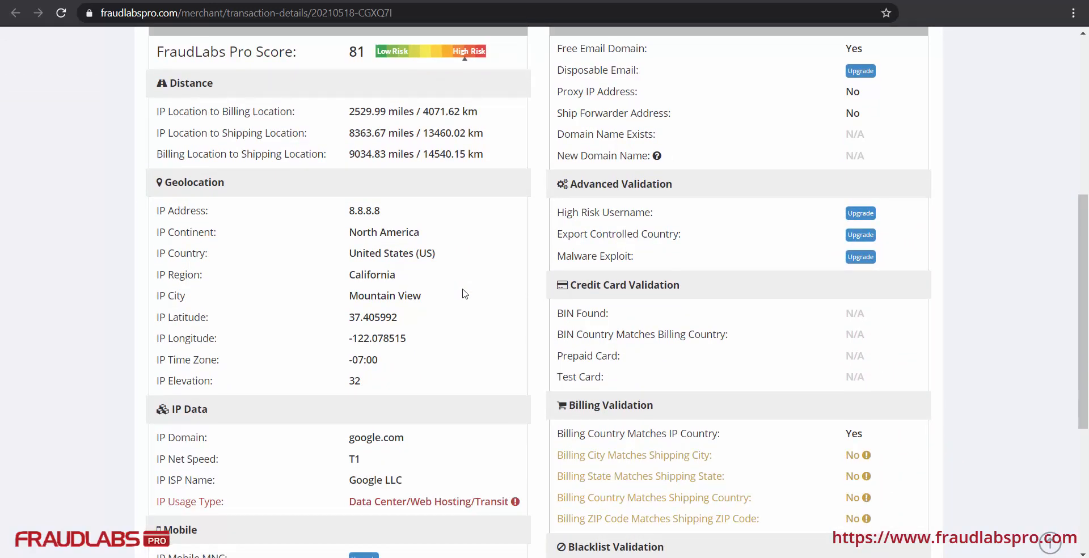
{"action": "scroll", "coordinate": [465, 293], "scroll_direction": "down", "scroll_amount": 5}
{"action": "scroll", "coordinate": [464, 290], "scroll_direction": "up", "scroll_amount": 7}
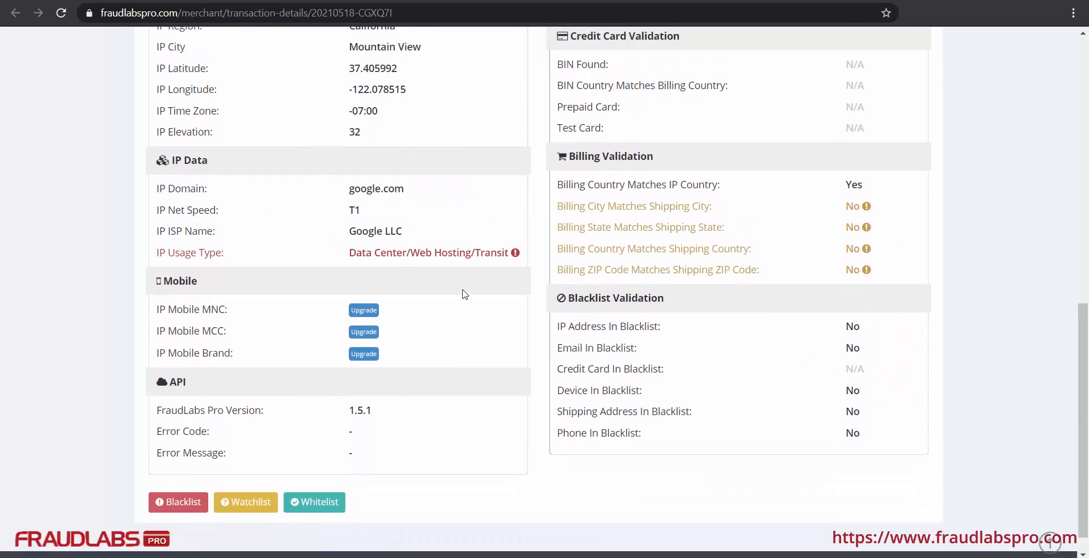
{"action": "scroll", "coordinate": [464, 293], "scroll_direction": "up", "scroll_amount": 4}
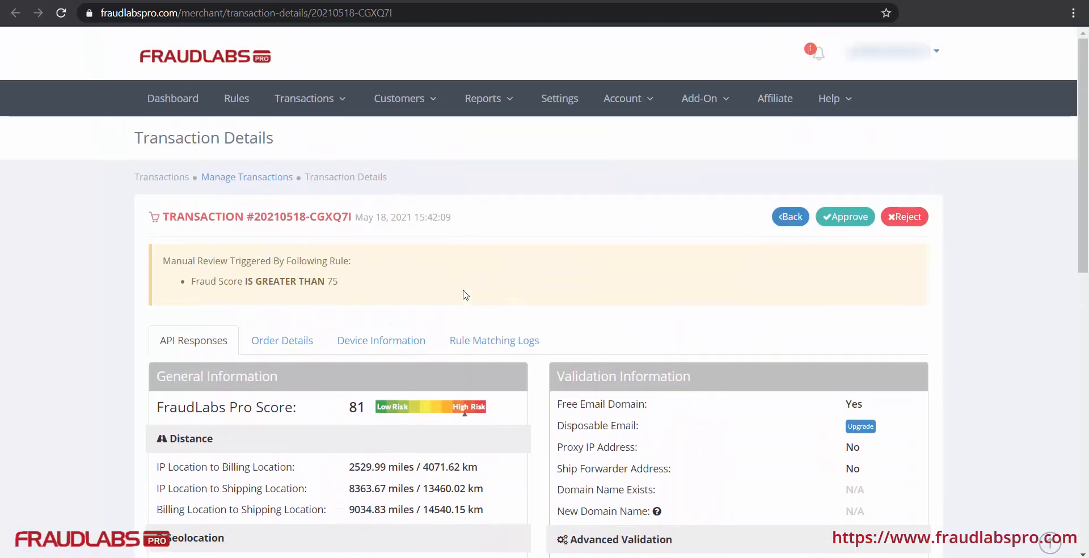